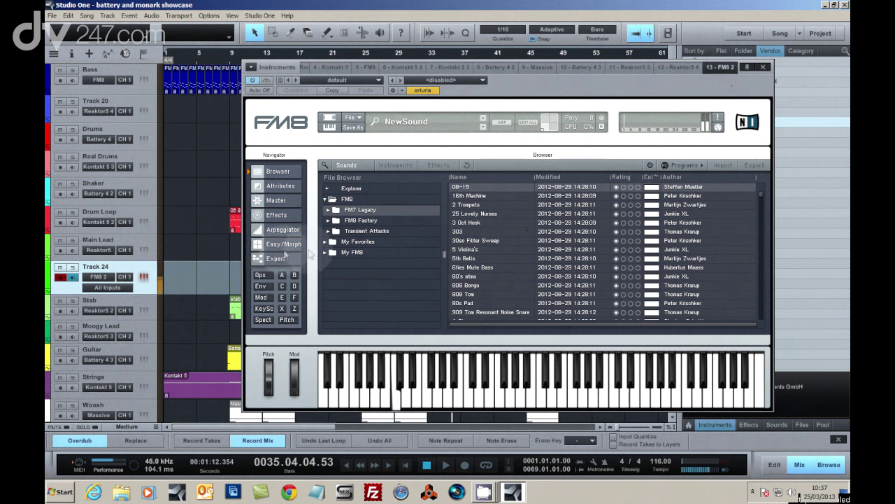
Load FM8's 303 preset, turn Chorus/Delay off and Talk Wah on, and lower the Mouth amount
click(456, 232)
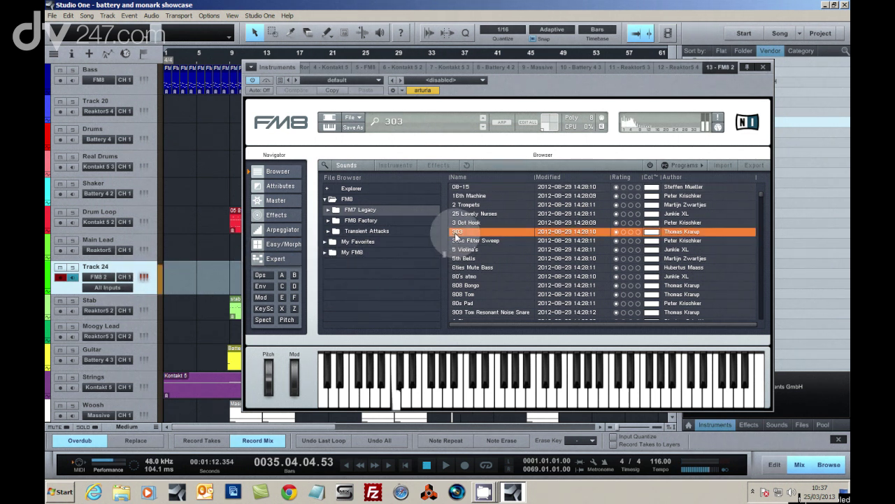
click(280, 215)
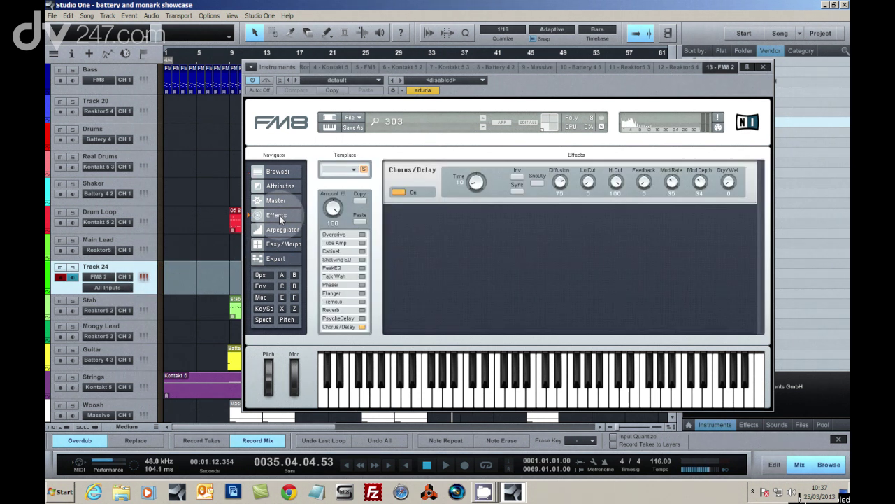
click(401, 192)
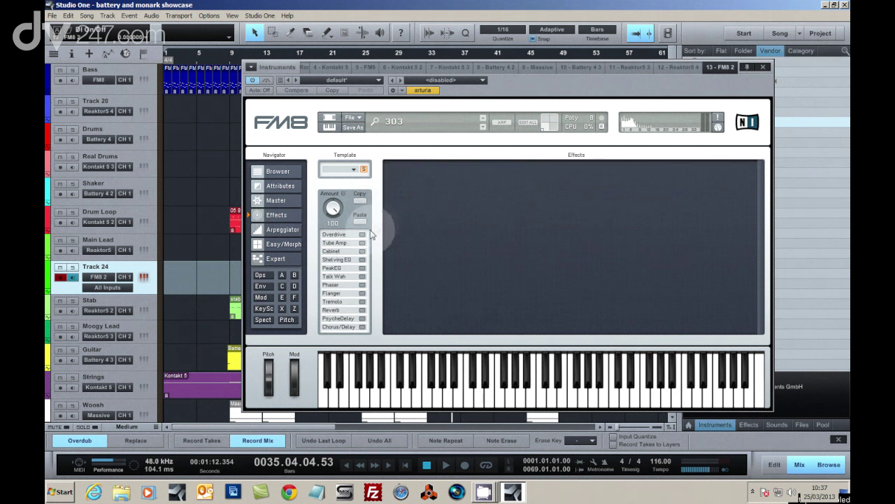
click(363, 277)
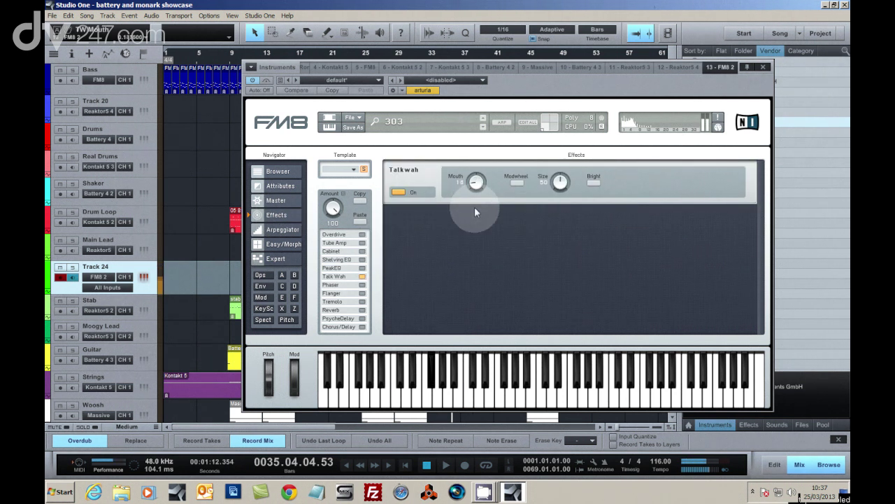
drag(475, 196, 476, 203)
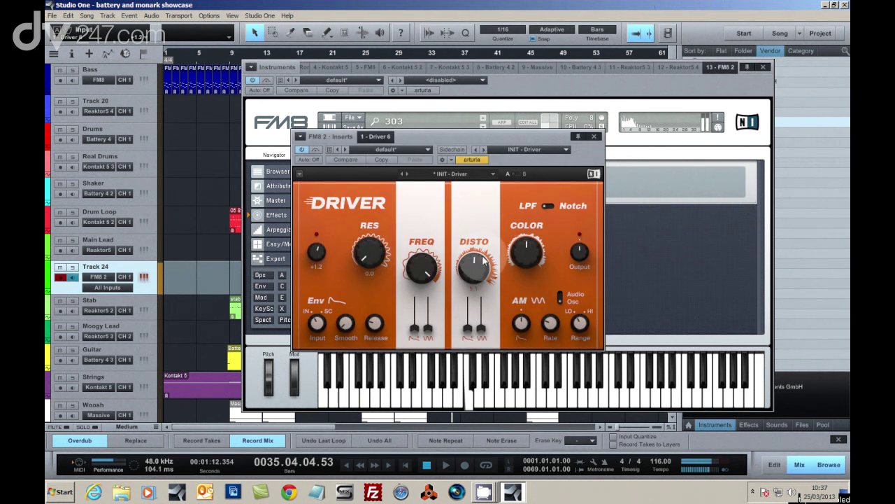
Raise the Driver distortion amount, then close the plugins and play the song from the start
drag(475, 265, 474, 260)
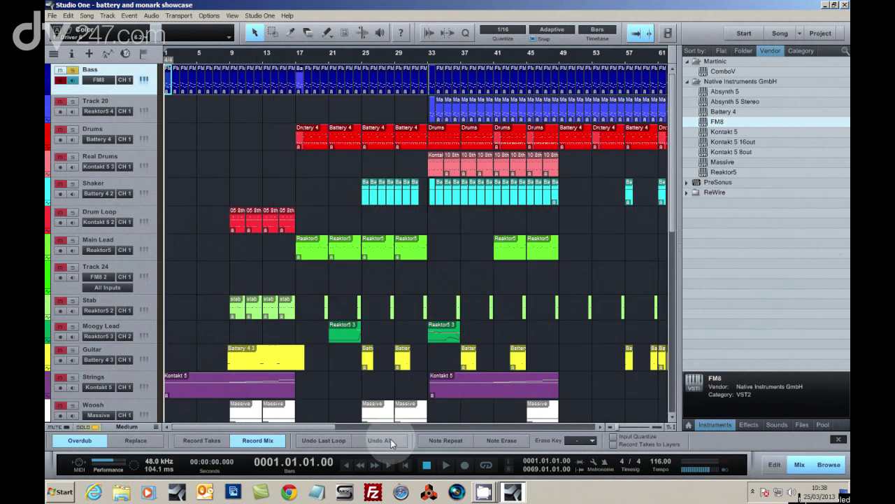
key(space)
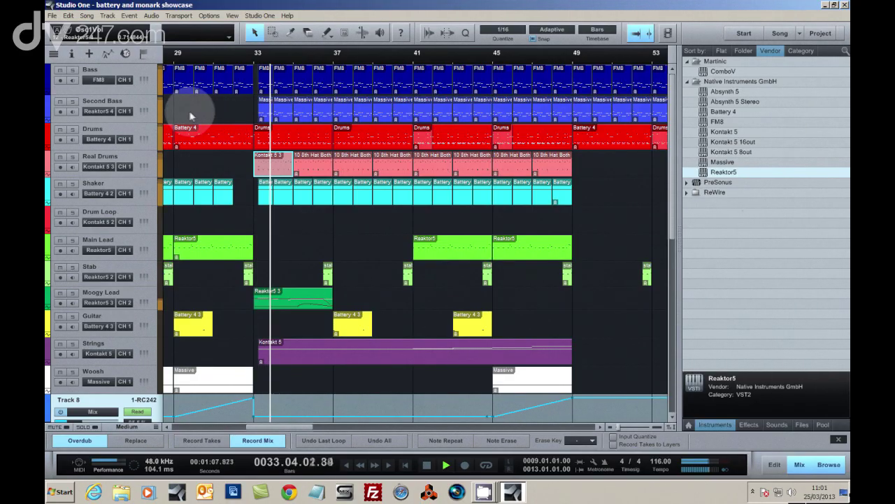
click(145, 111)
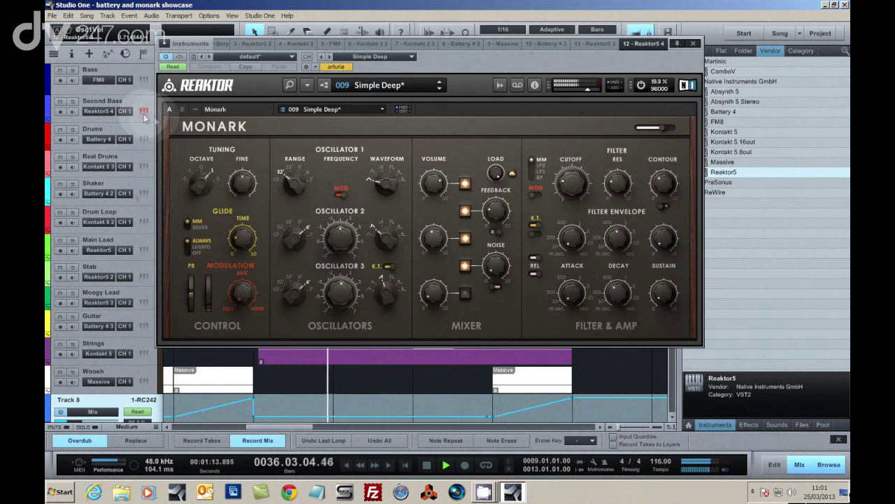
click(73, 101)
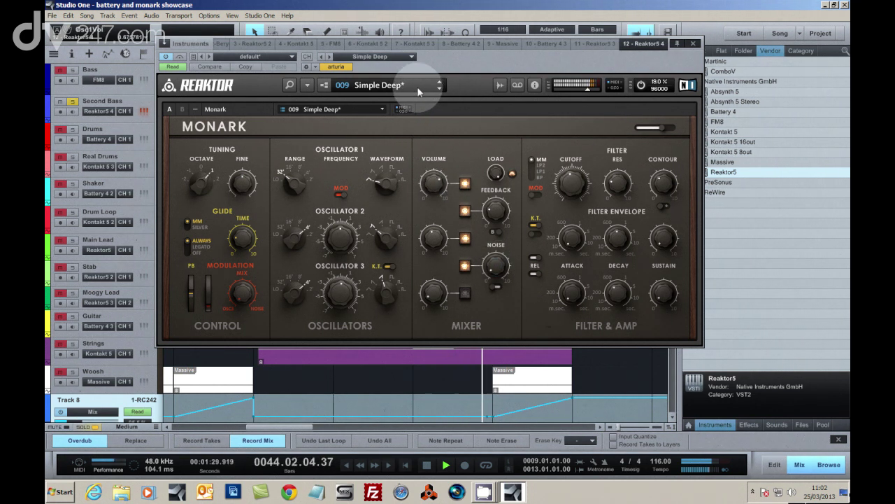
click(73, 103)
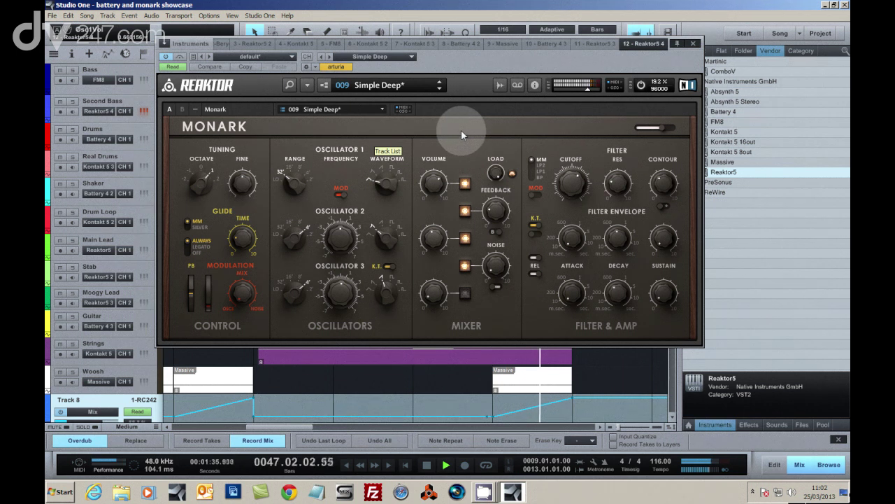
click(694, 43)
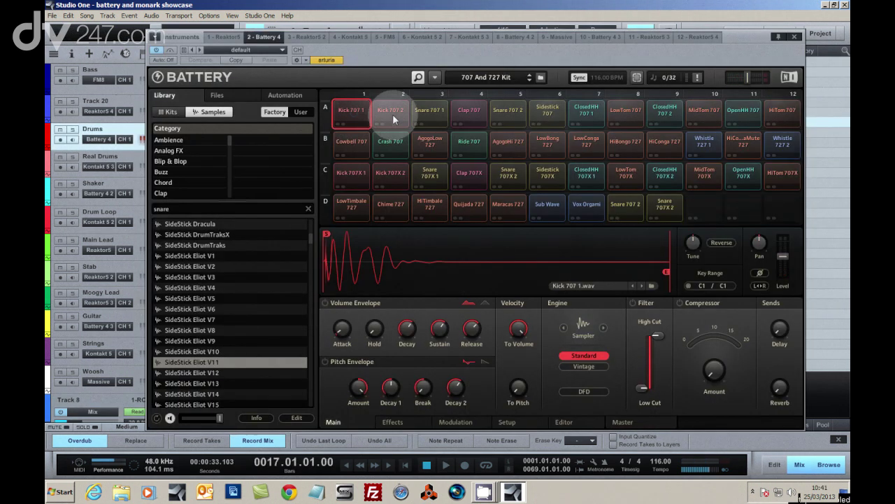
Audition the Snare 707 1 and Kick 707 1 pads in Battery, then solo the Drums track
click(424, 110)
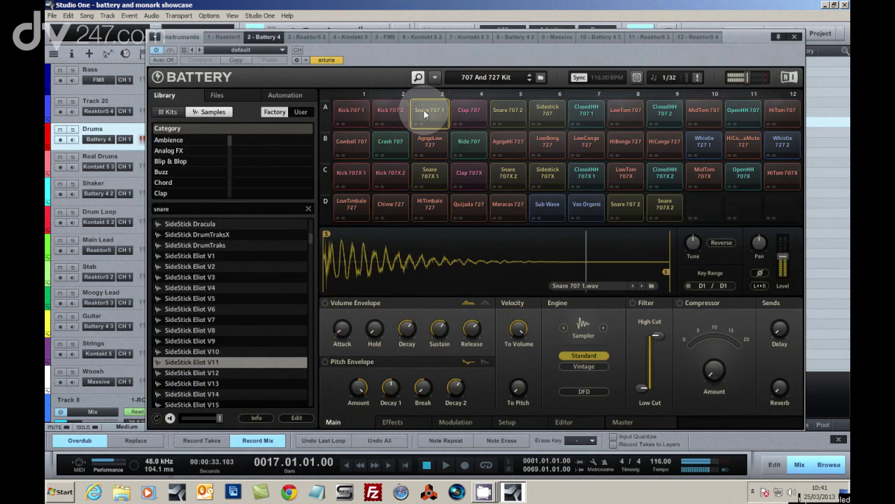
click(546, 110)
click(347, 112)
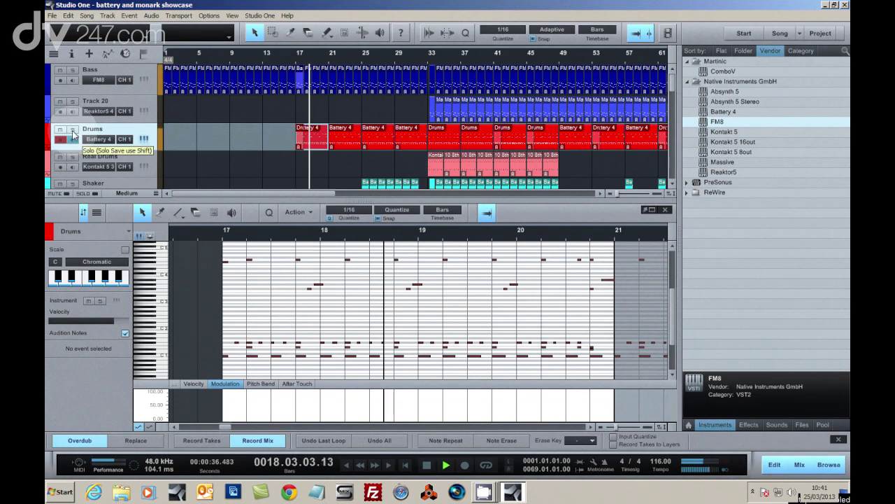
click(73, 130)
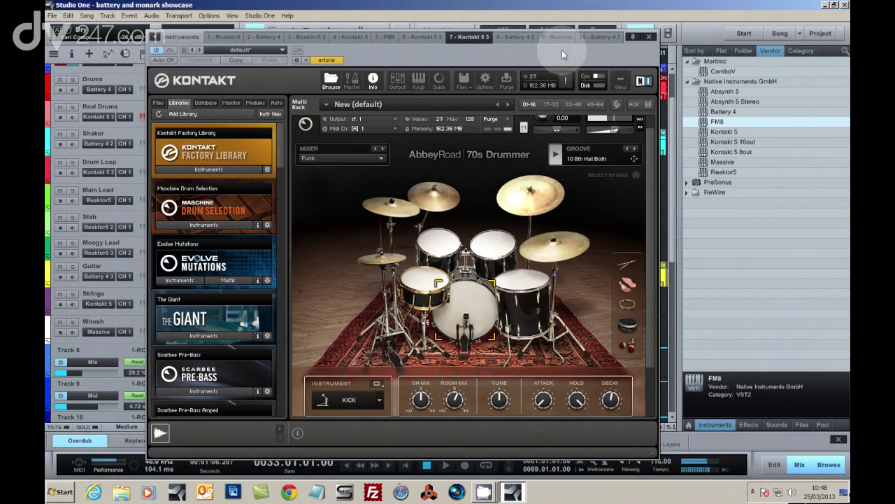
Extend the first Real Drums event back to bar 31 and preview the 10 8th Hat Both groove
drag(560, 49, 518, 274)
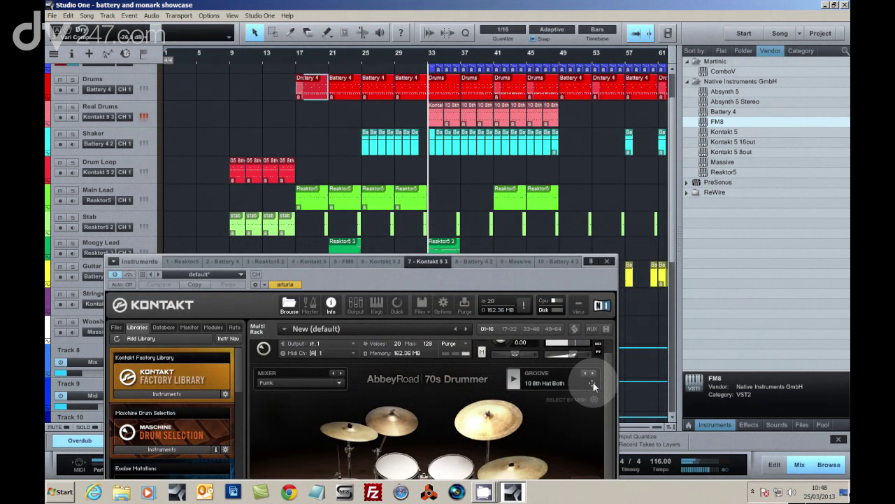
drag(429, 125, 414, 111)
click(514, 380)
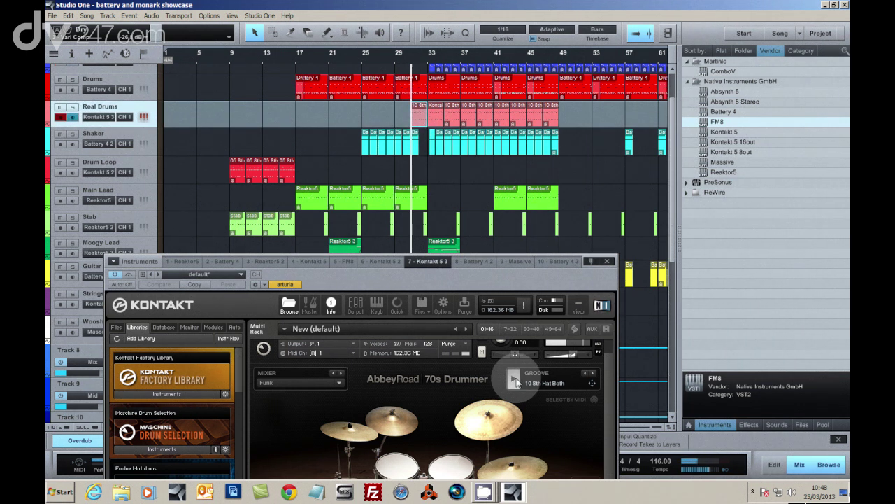
click(611, 263)
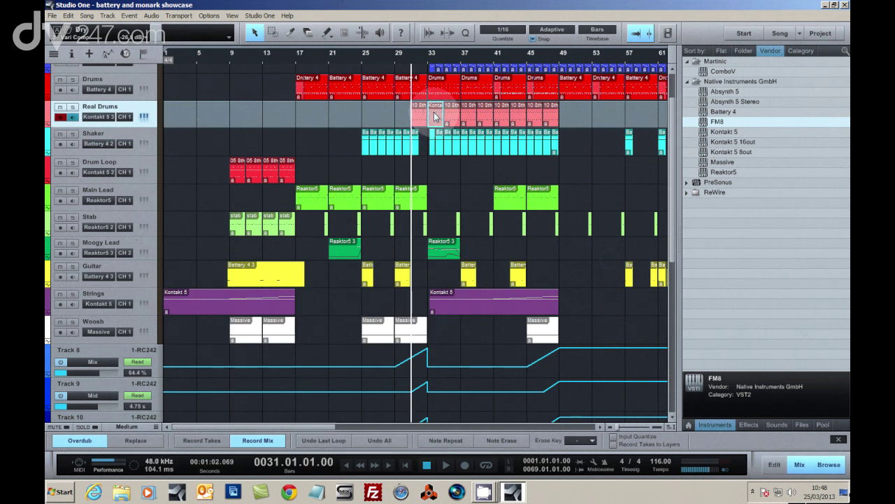
Open the Real Drums event's notes in the piano roll editor
double_click(434, 117)
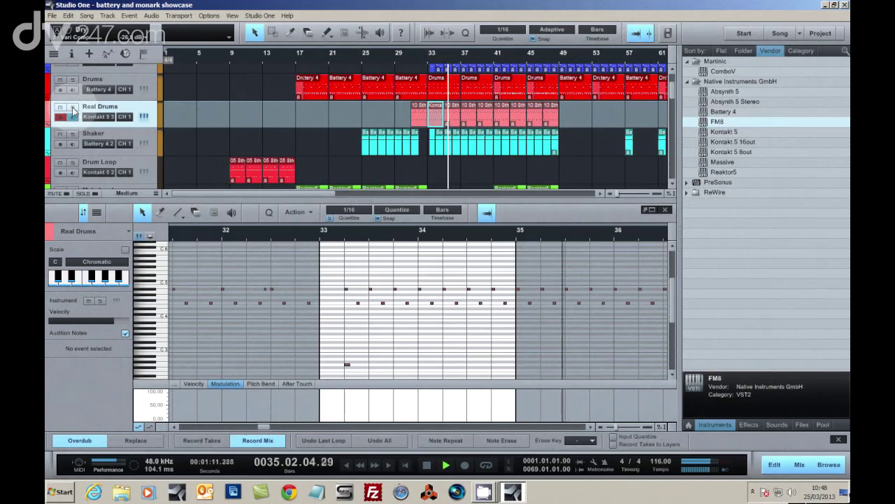
click(183, 152)
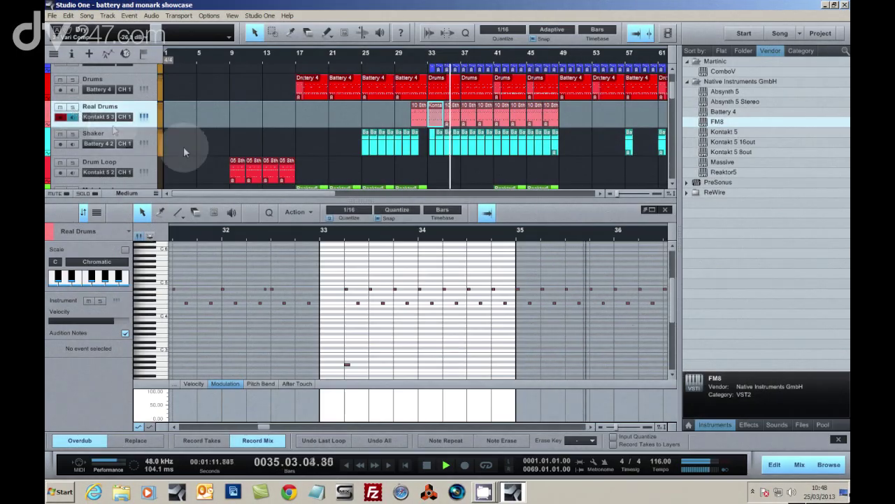
click(481, 256)
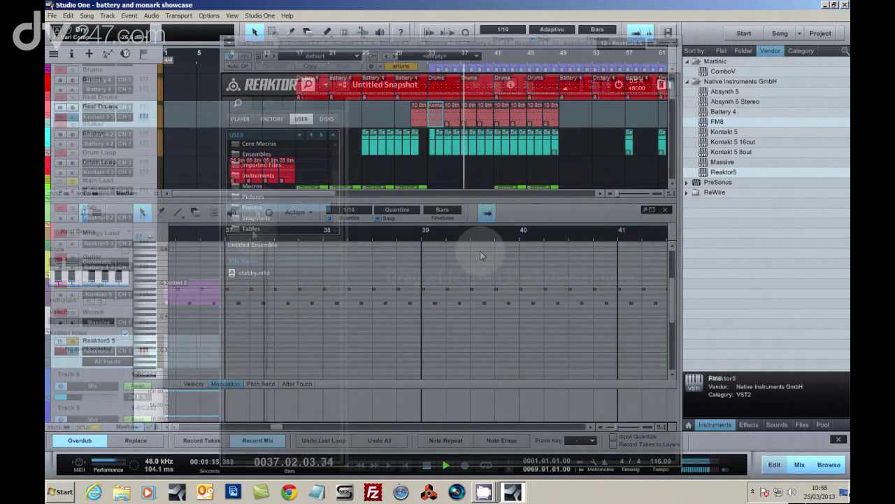
Load the stabby.nrkt preset into Monark and switch the third mixer source off
double_click(250, 274)
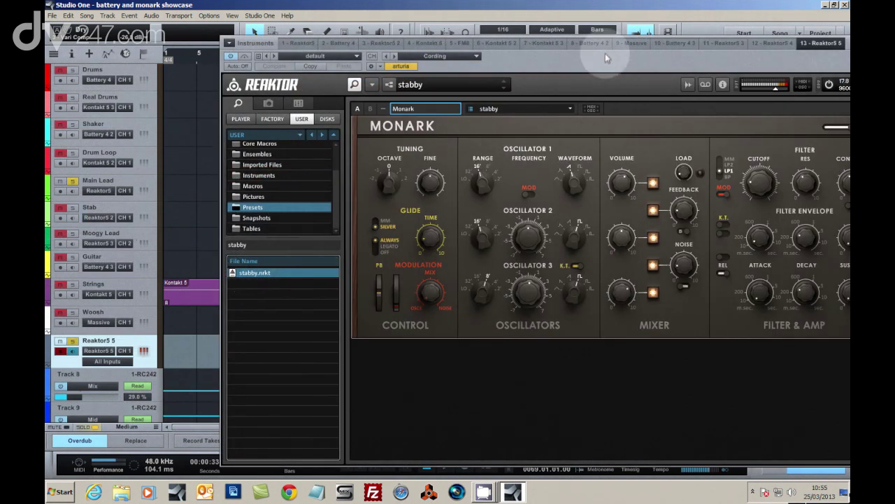
drag(605, 53, 509, 50)
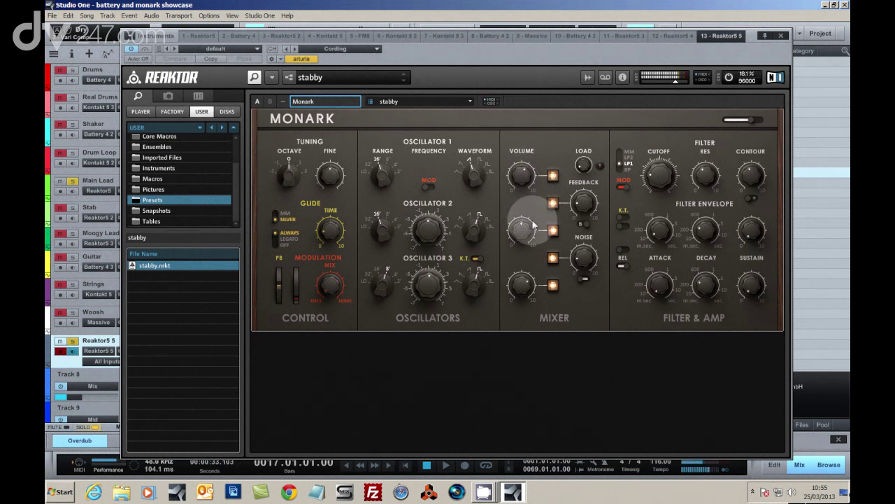
click(553, 230)
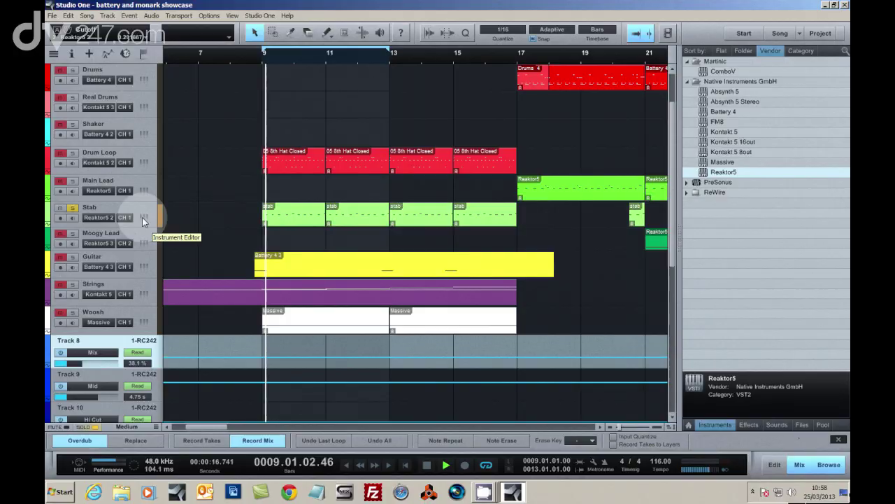
In the Stab track's Reaktor, raise the Dual Sync Delay Mix from 0.16 to about 0.5
click(143, 215)
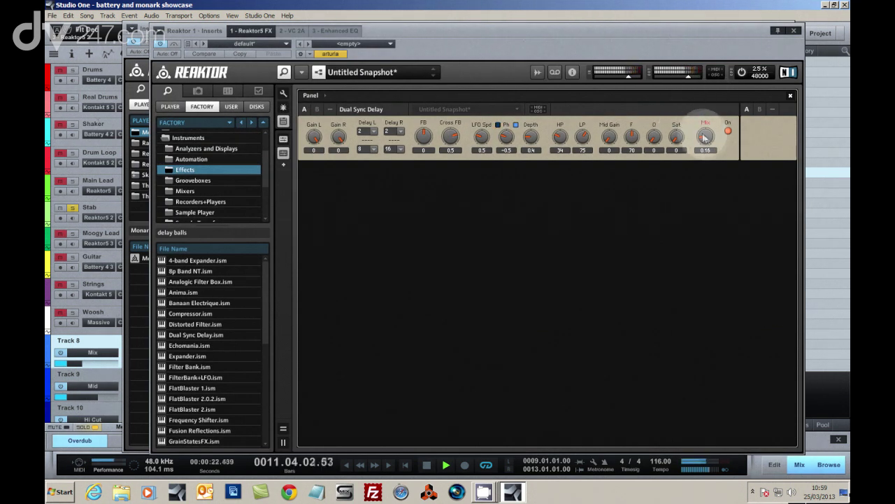
drag(705, 136, 705, 118)
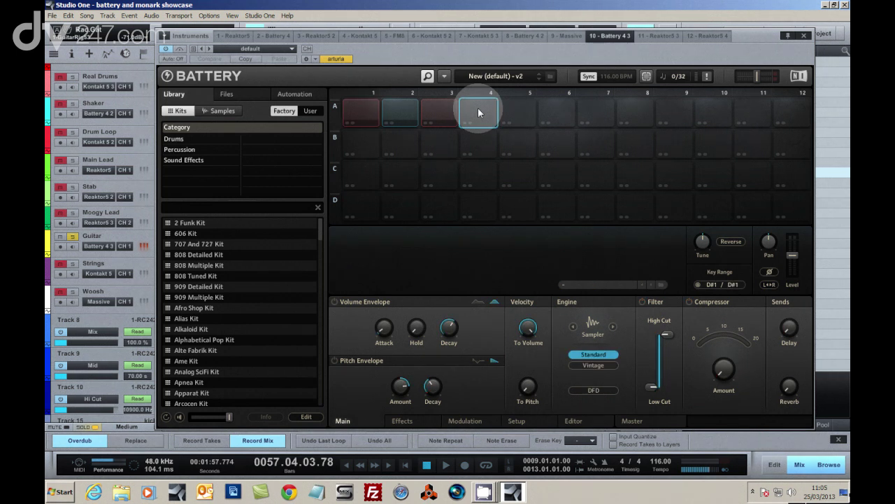
Load Mixdown.wav into empty Battery pad A4
right_click(478, 112)
click(500, 117)
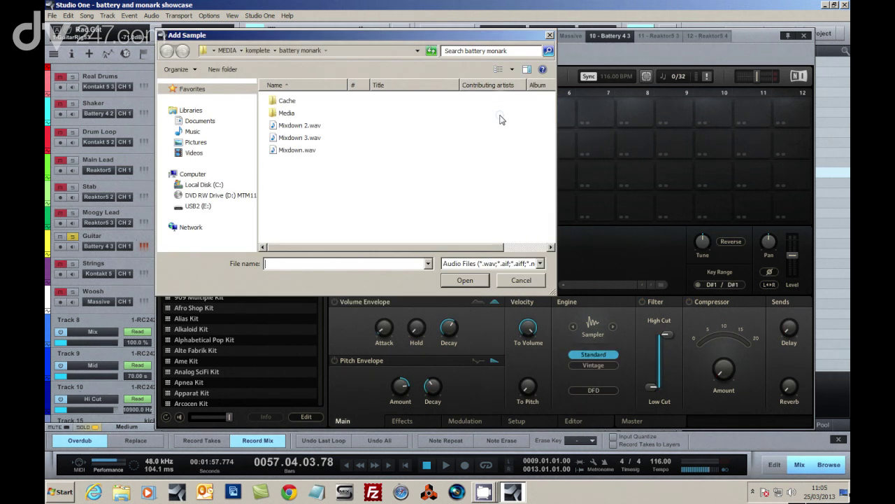
click(297, 149)
click(466, 279)
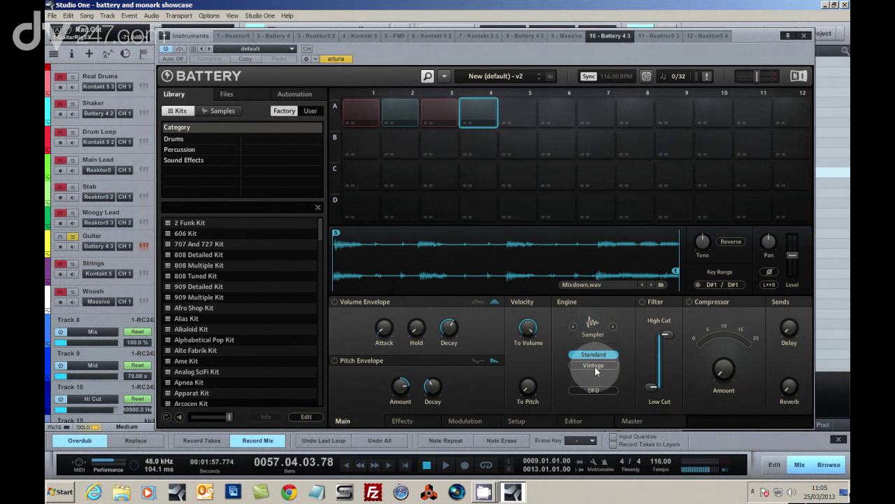
Set the pad's engine to Vintage MP-60 and turn on LoFi with a reduced bit depth
click(594, 364)
click(590, 391)
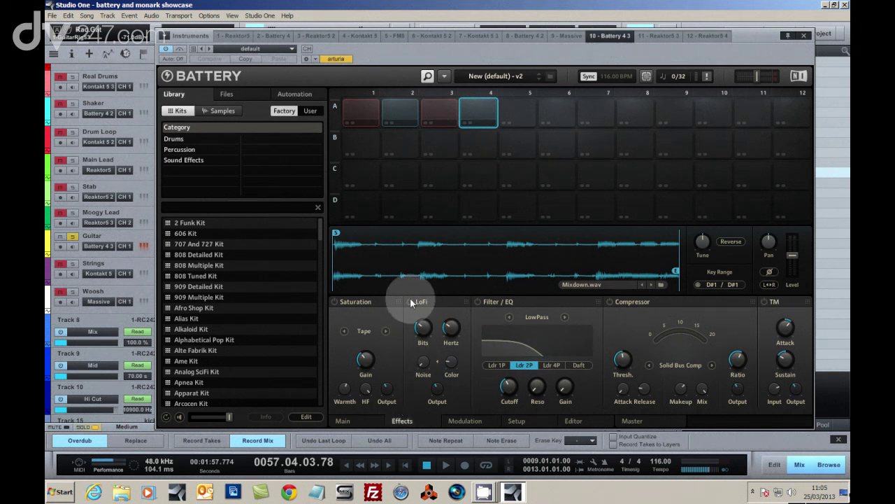
click(411, 301)
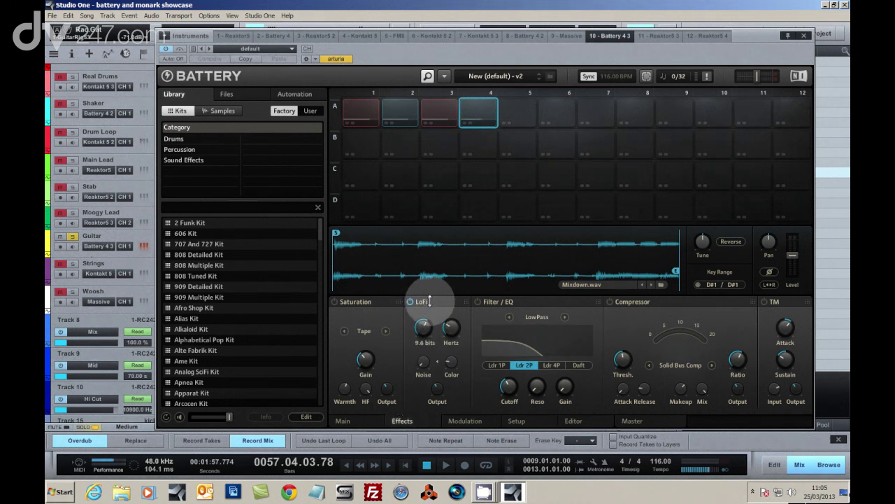
drag(437, 282, 442, 298)
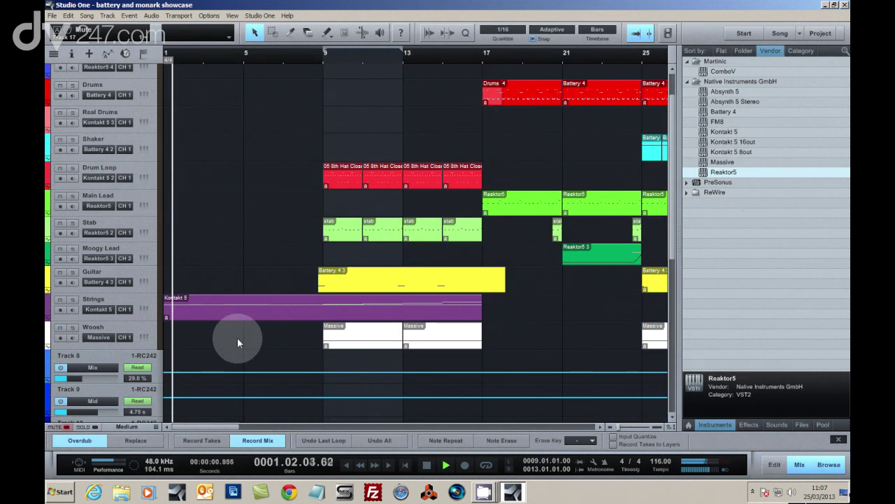
Solo the Strings track and tweak the Retro Machines filter knobs in its Kontakt panel
click(73, 300)
click(142, 309)
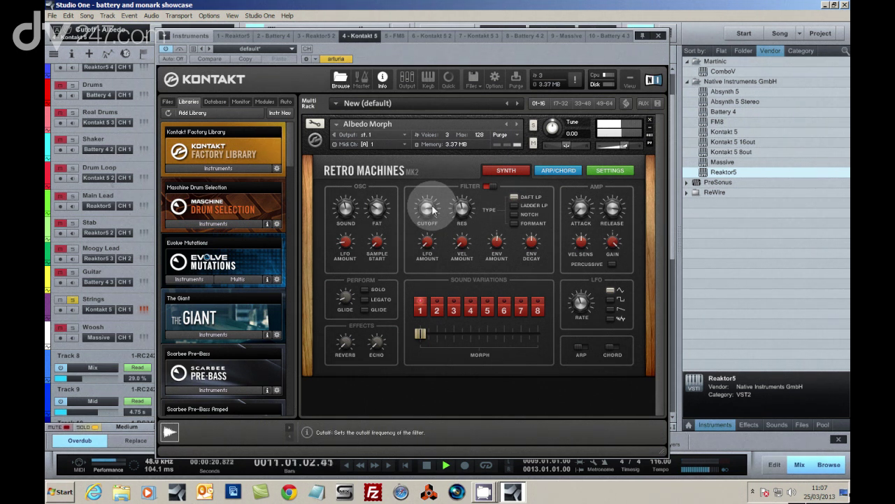
mouse_move(433, 214)
mouse_down()
mouse_move(426, 222)
mouse_move(427, 159)
mouse_move(427, 222)
mouse_up()
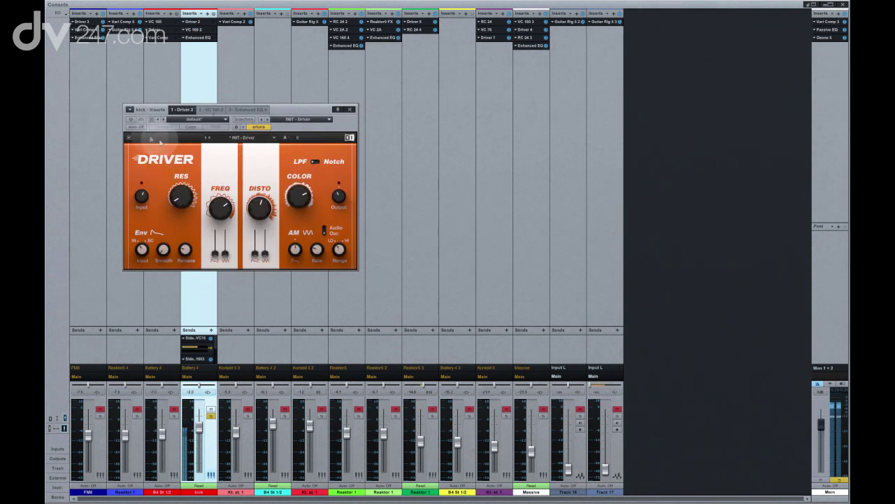
Lower the kick's Driver frequency to a few hundred Hz
click(133, 120)
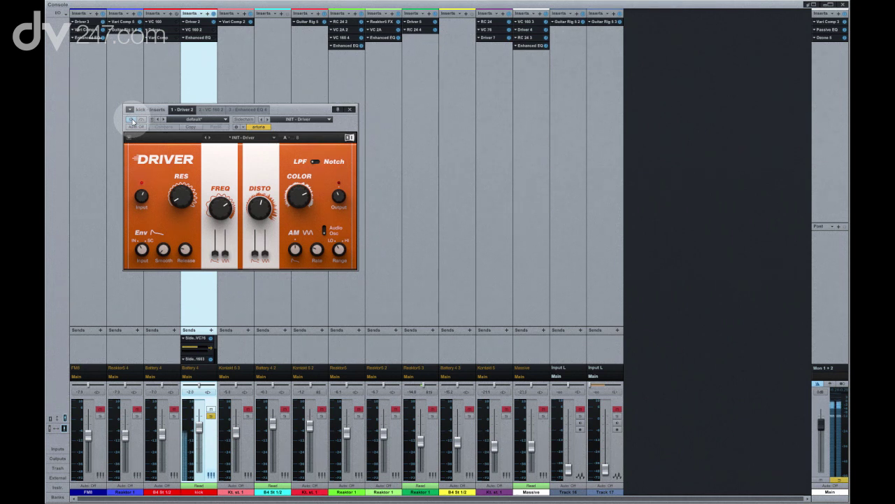
mouse_move(219, 202)
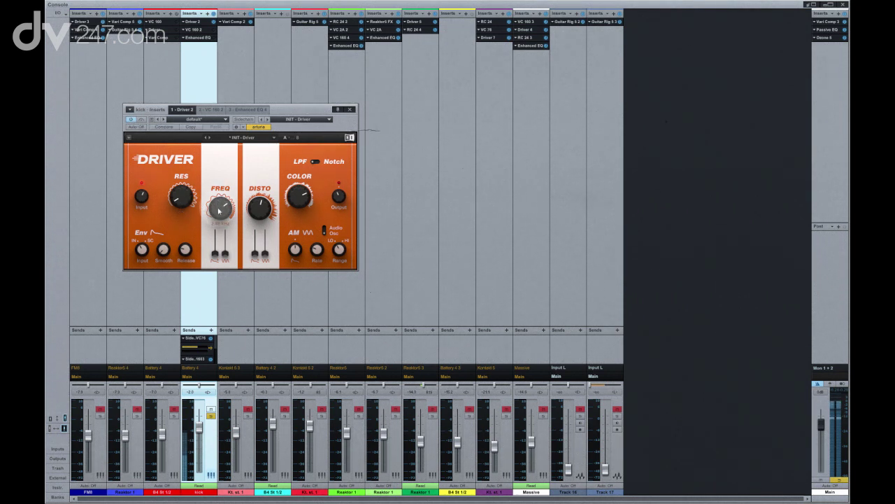
mouse_move(219, 210)
mouse_down()
mouse_move(226, 273)
mouse_move(225, 214)
mouse_up()
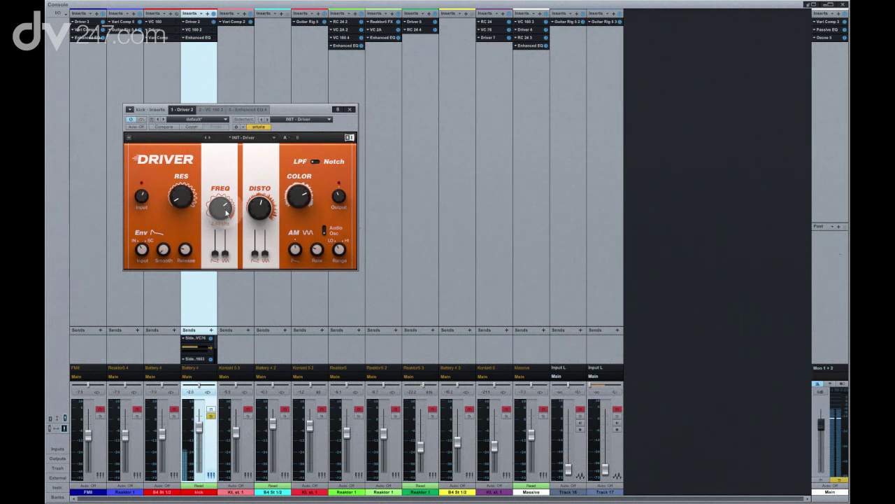
Compare the kick's VC 160 compressor on and off, then bypass it
click(209, 110)
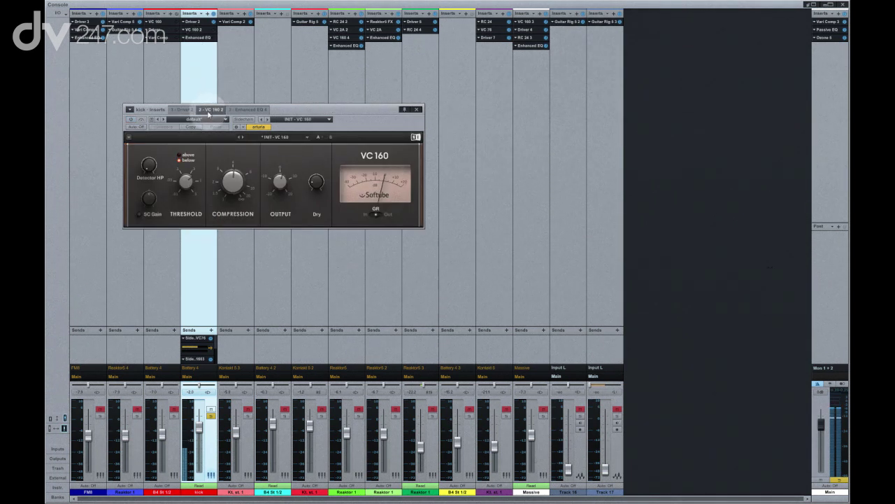
click(133, 124)
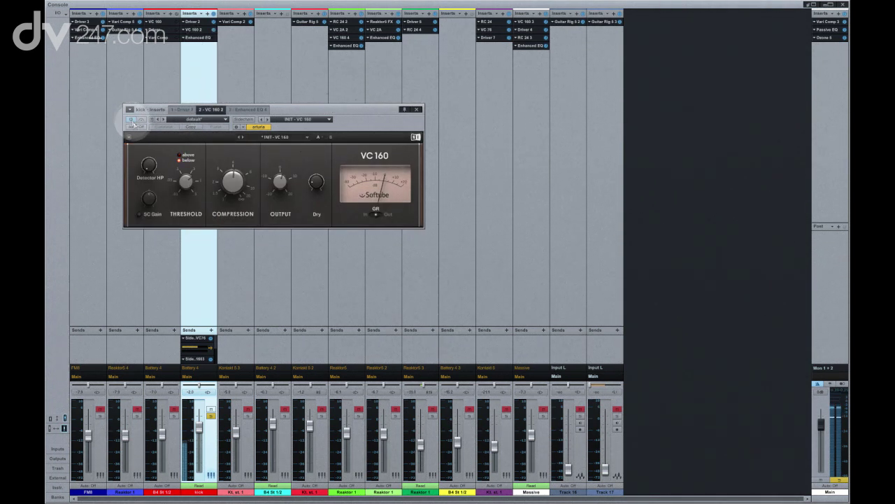
click(131, 119)
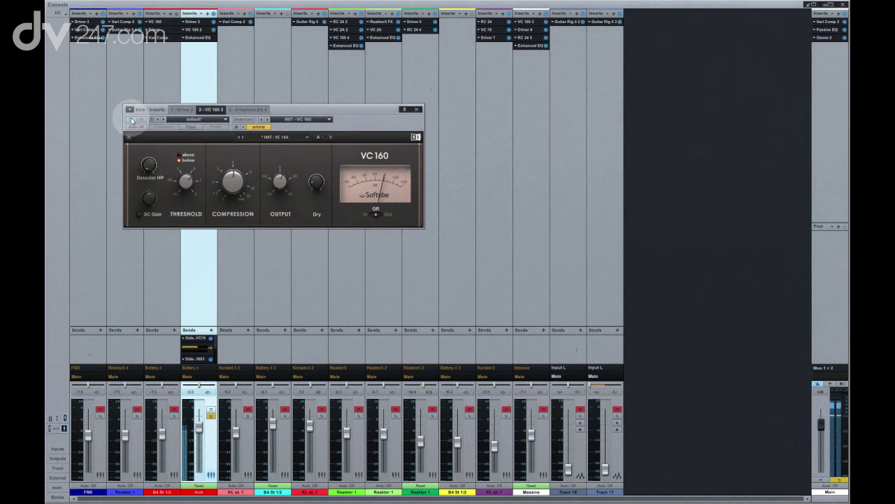
Raise the Enhanced EQ low boost from 4.80 to 5.80 and adjust the side-chain send level
click(245, 110)
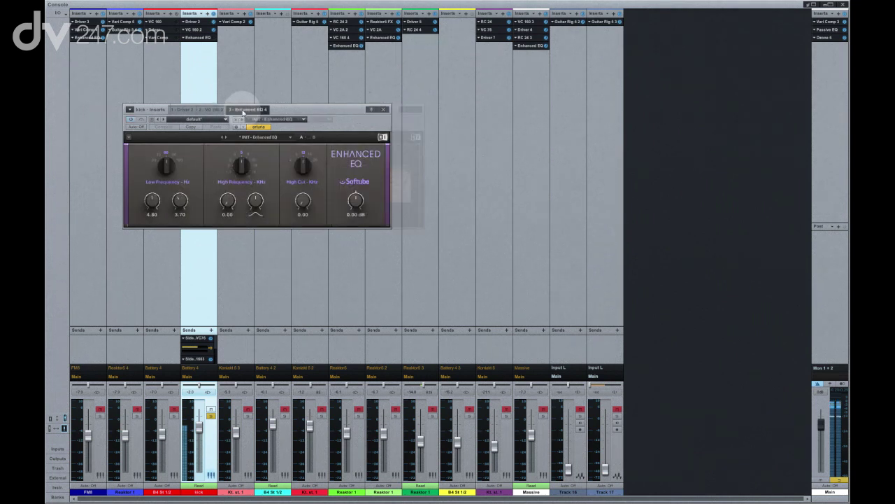
click(132, 122)
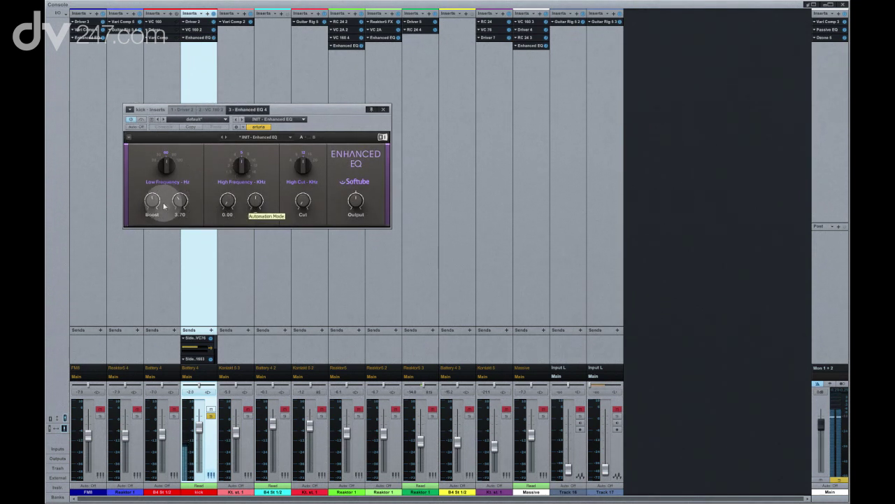
mouse_move(155, 204)
mouse_down()
mouse_move(150, 188)
mouse_move(156, 200)
mouse_up()
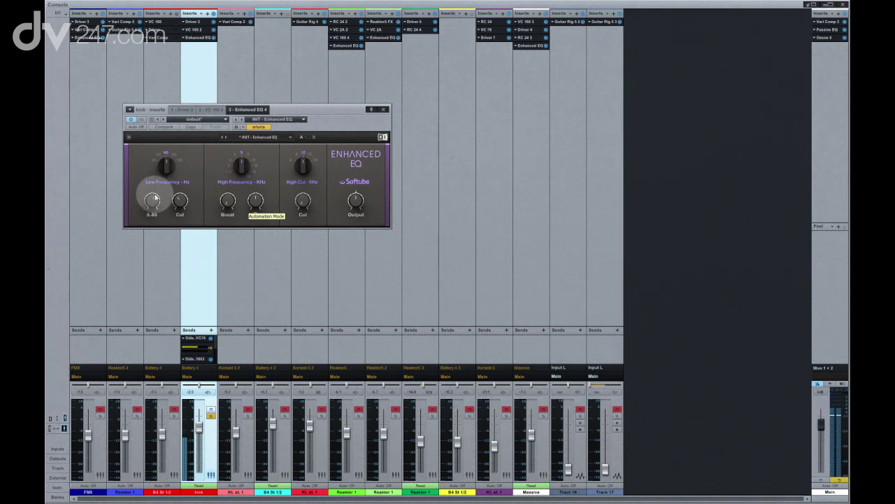
mouse_move(189, 341)
mouse_down()
mouse_move(224, 346)
mouse_move(199, 344)
mouse_up()
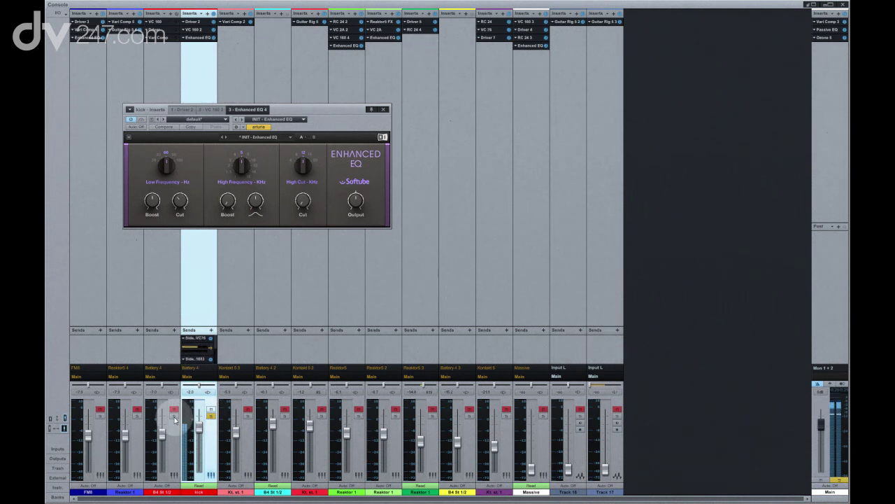
Close the kick's effects window and view the B4 St 1/2 channel's Driver and Vari Comp inserts
click(383, 109)
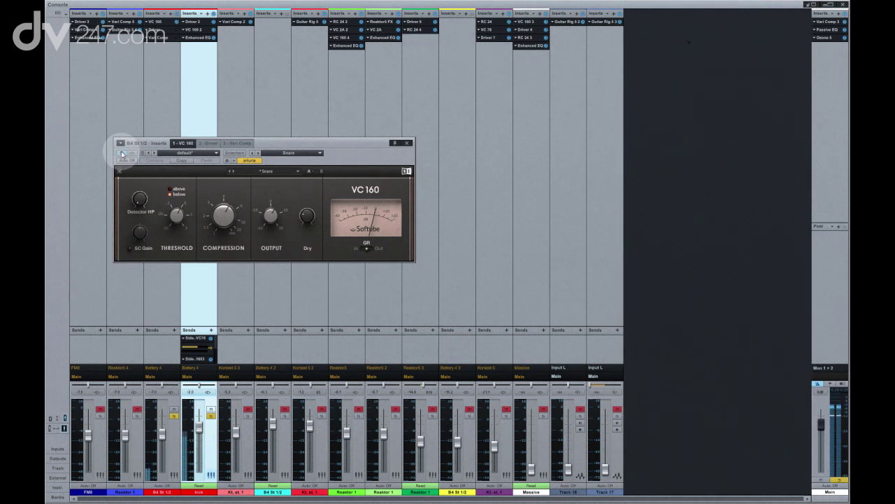
click(208, 143)
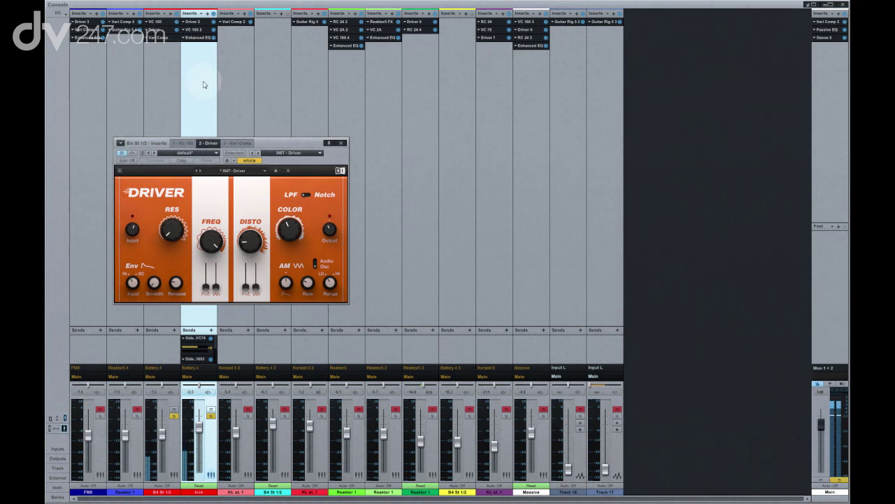
click(238, 144)
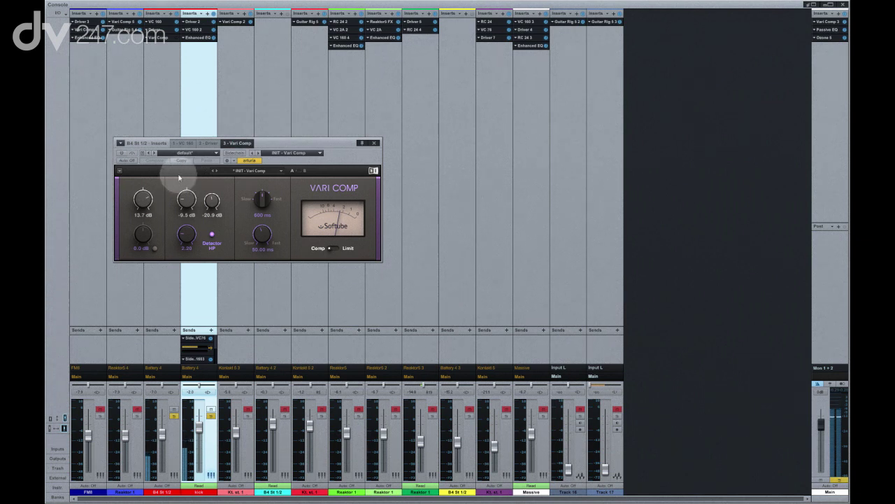